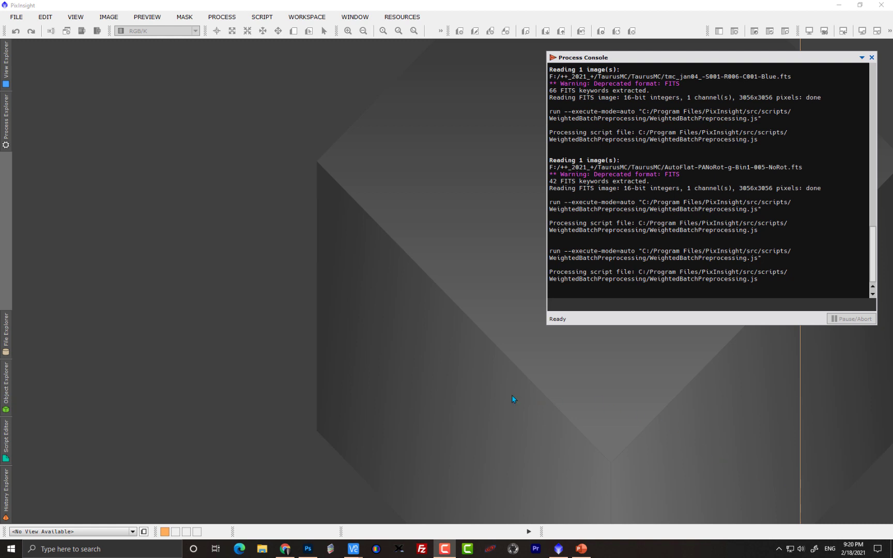
Leave the PowerPoint slideshow and bring up the PixInsight workspace with its process console.
mouse_move(351, 552)
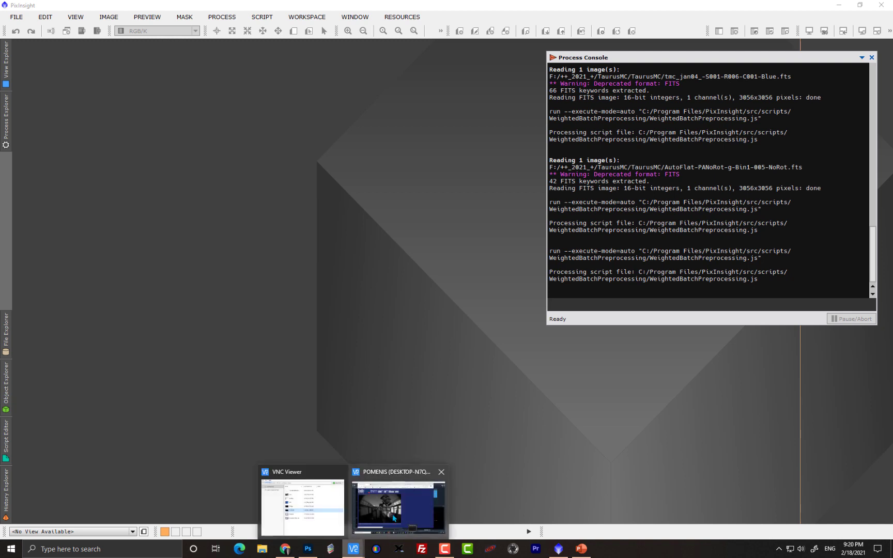
click(415, 506)
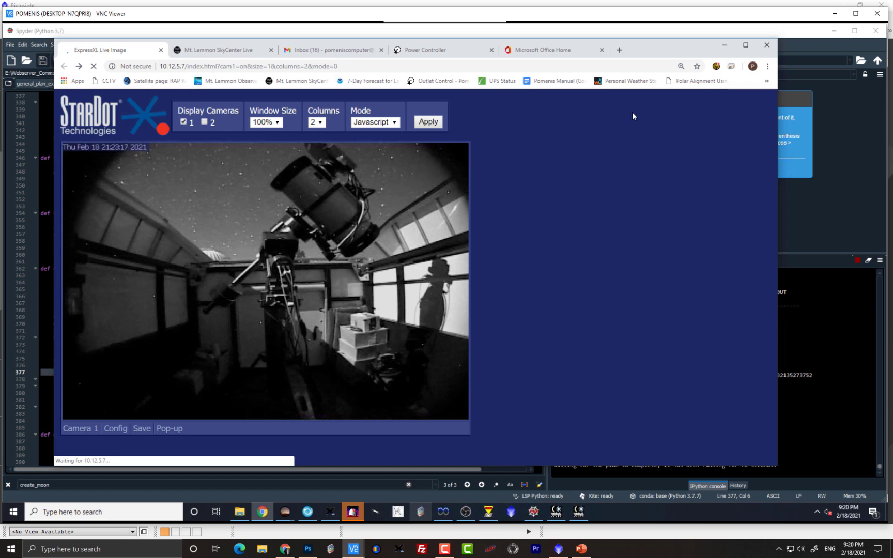
mouse_move(558, 548)
click(532, 476)
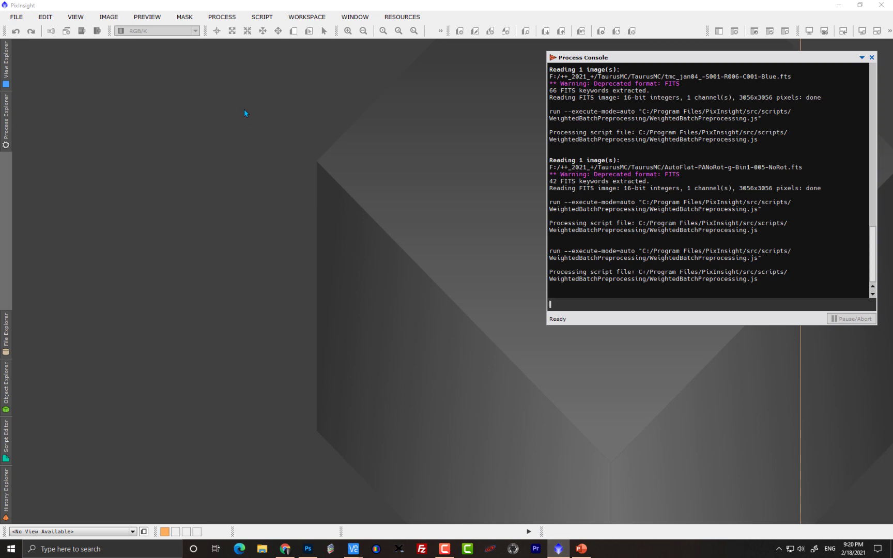
Launch the WeightedBatchPreprocessing script from the Batch Processing scripts.
click(259, 18)
mouse_move(282, 44)
click(464, 140)
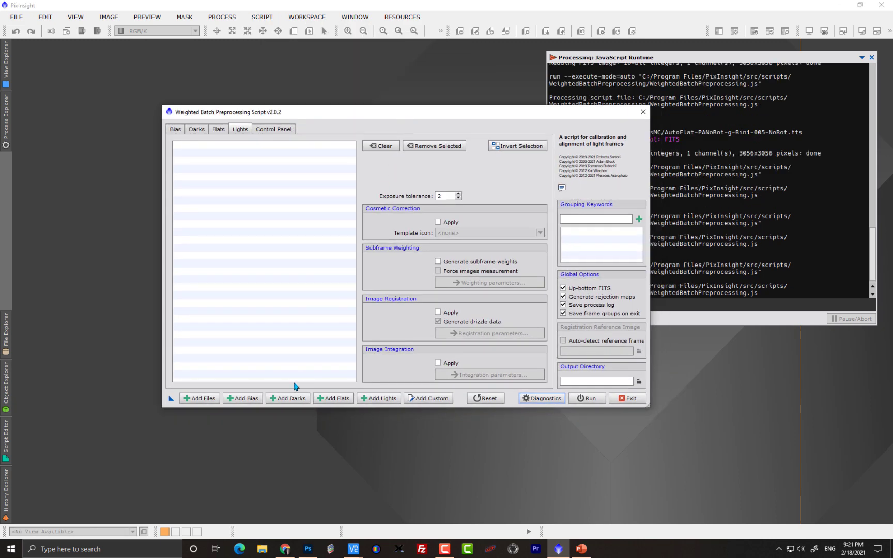
Add the tmc light frames, tmc_jan02 through tmc_jan10, as lights in WBPP.
click(202, 398)
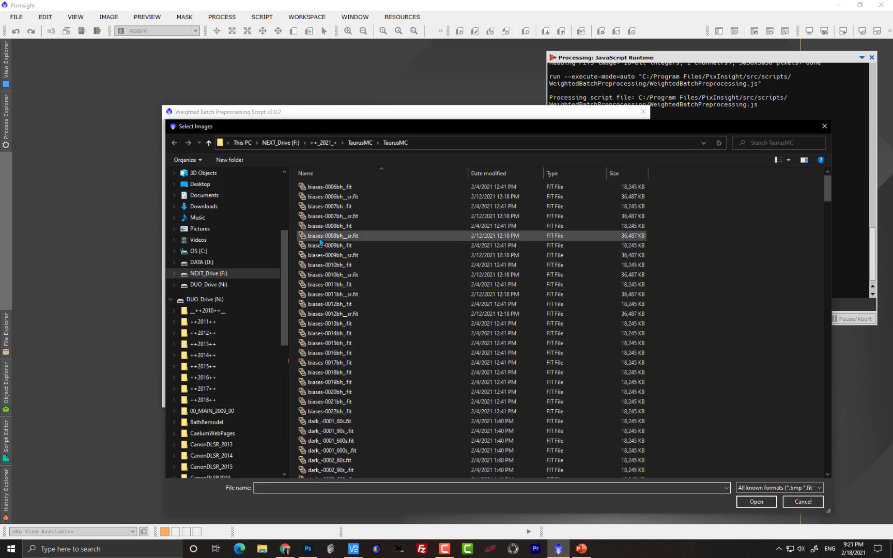
click(320, 238)
key(ctrl+a)
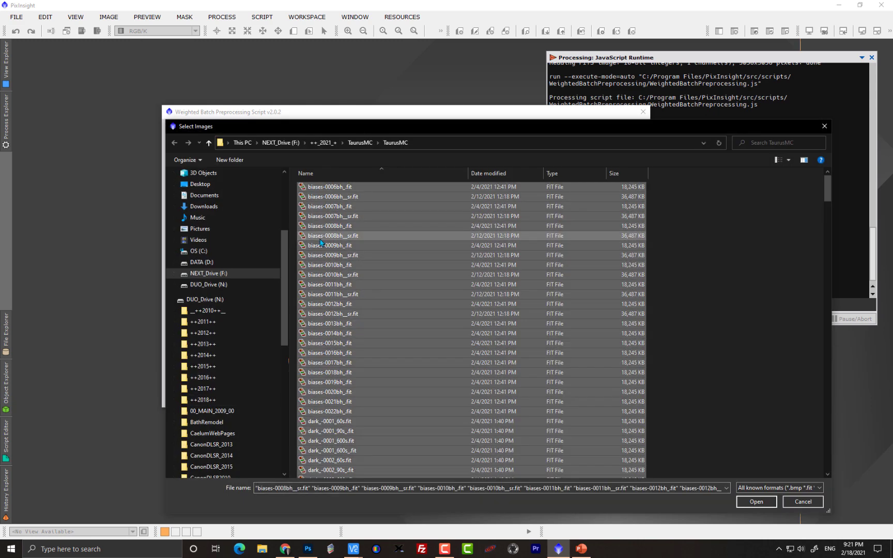
click(339, 227)
scroll(433, 355, down, 20)
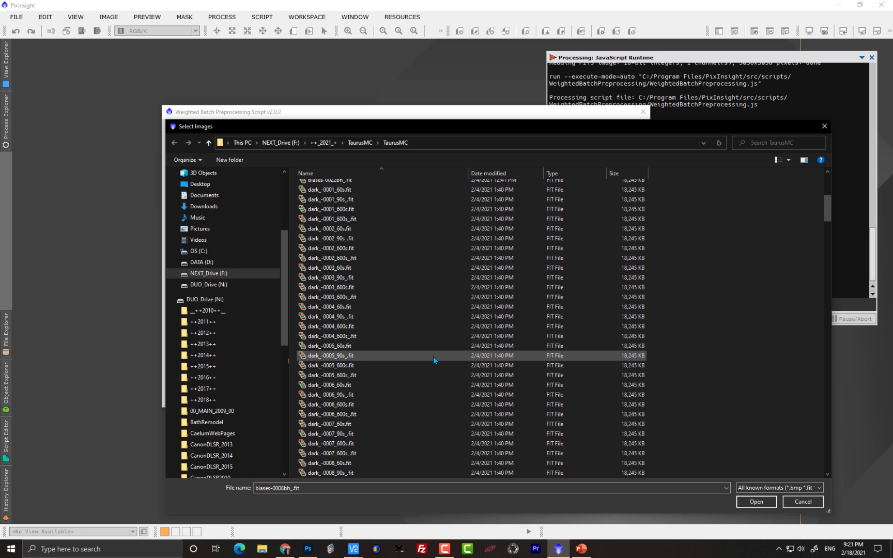
scroll(433, 355, down, 20)
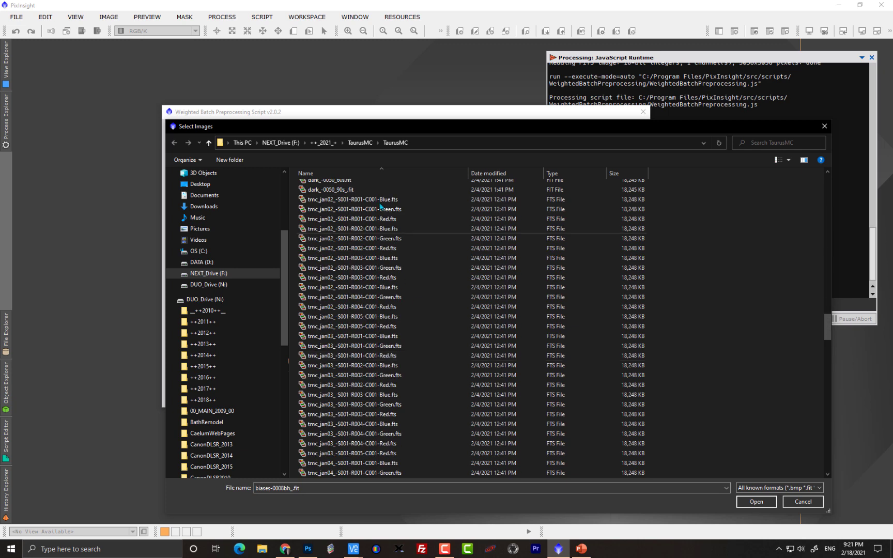
click(374, 199)
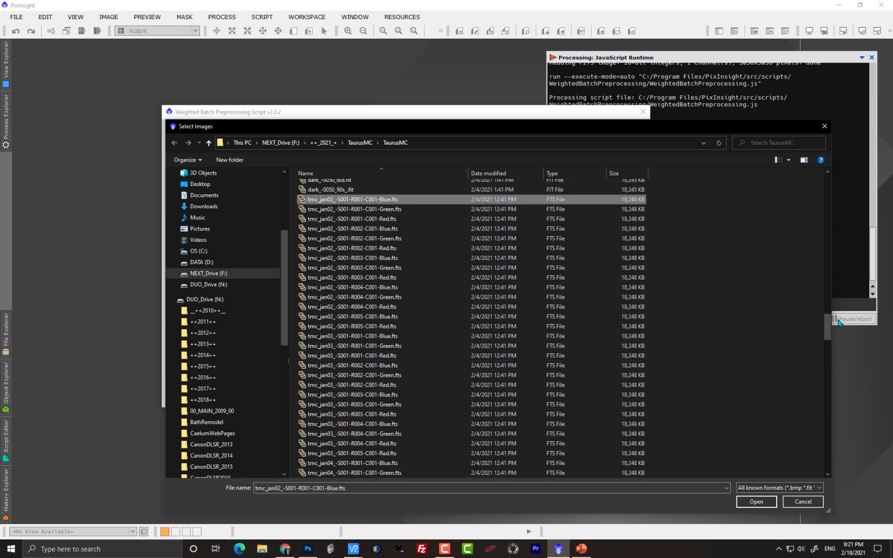
drag(827, 327, 828, 455)
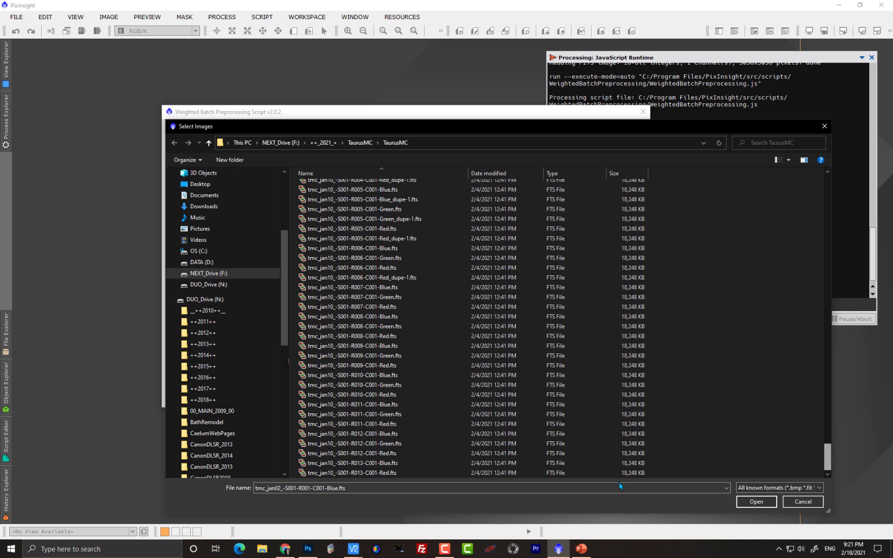
shift+click(369, 473)
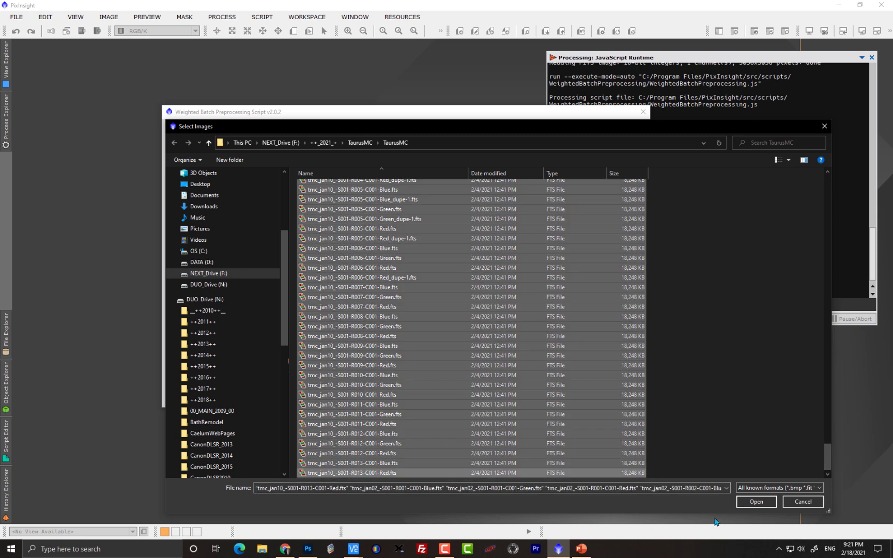
click(763, 504)
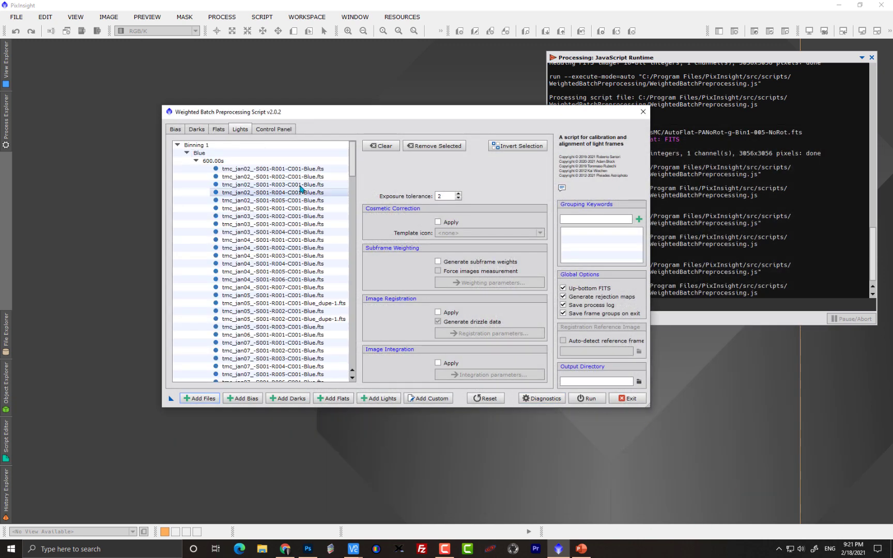
drag(353, 160, 357, 290)
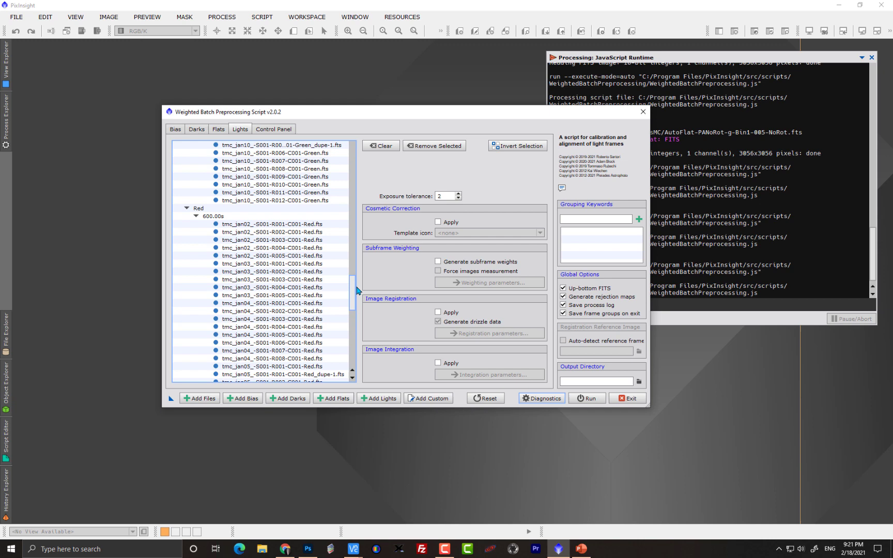
Add masterBias through the Red master flat from the TaurusMC master folder, then check the bias.
click(199, 397)
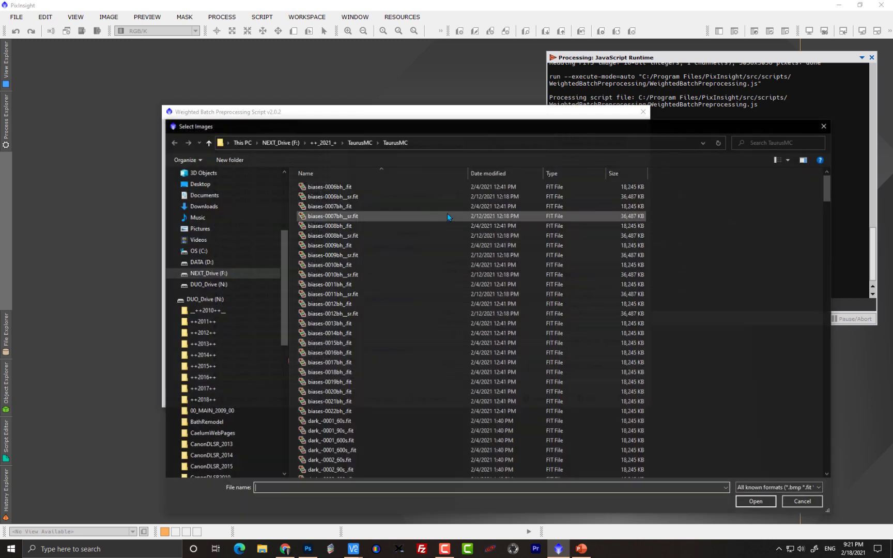
click(360, 143)
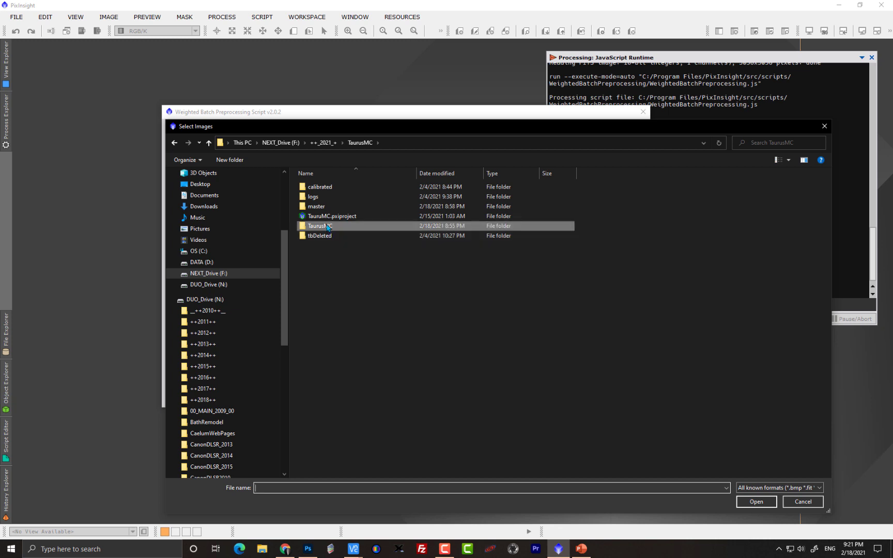
double_click(328, 206)
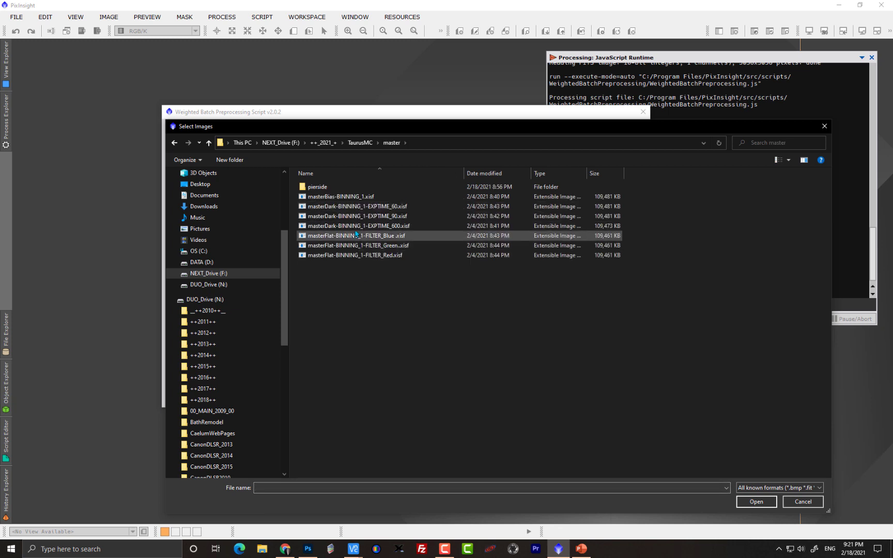
click(361, 196)
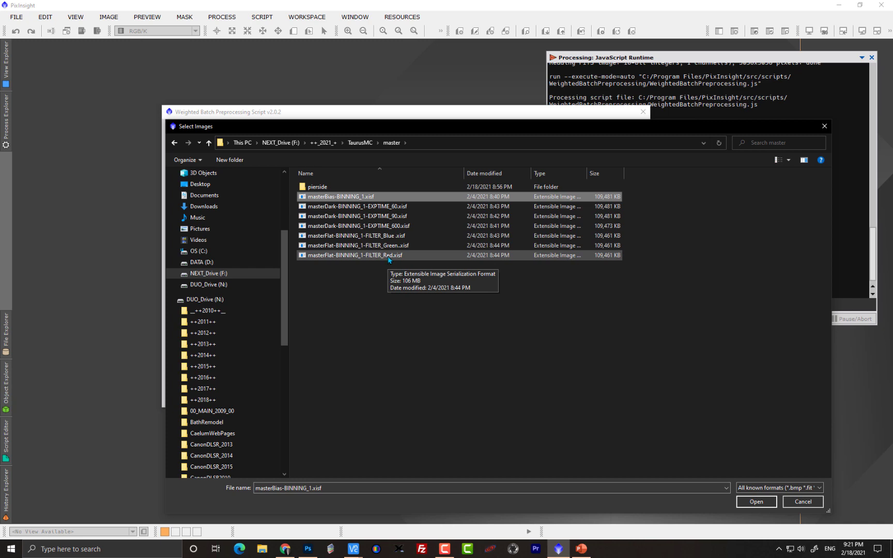
shift+click(389, 256)
click(756, 501)
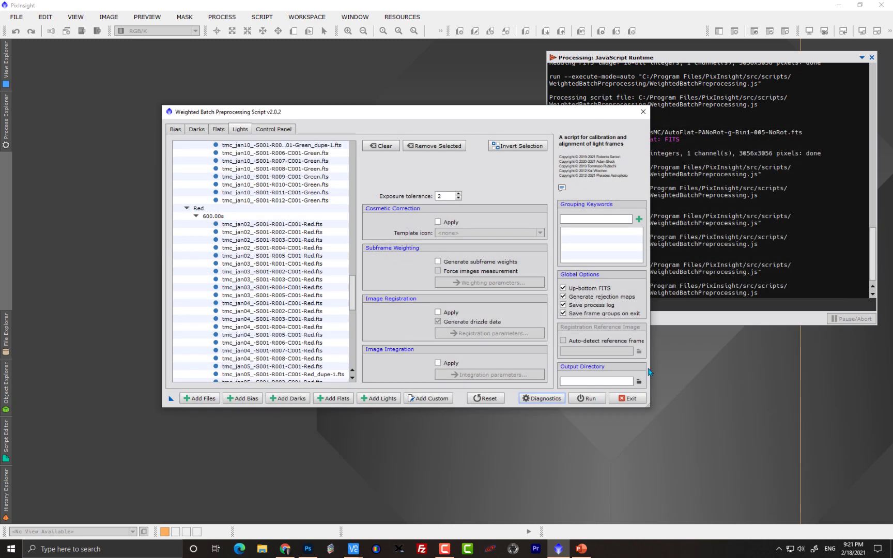
click(175, 129)
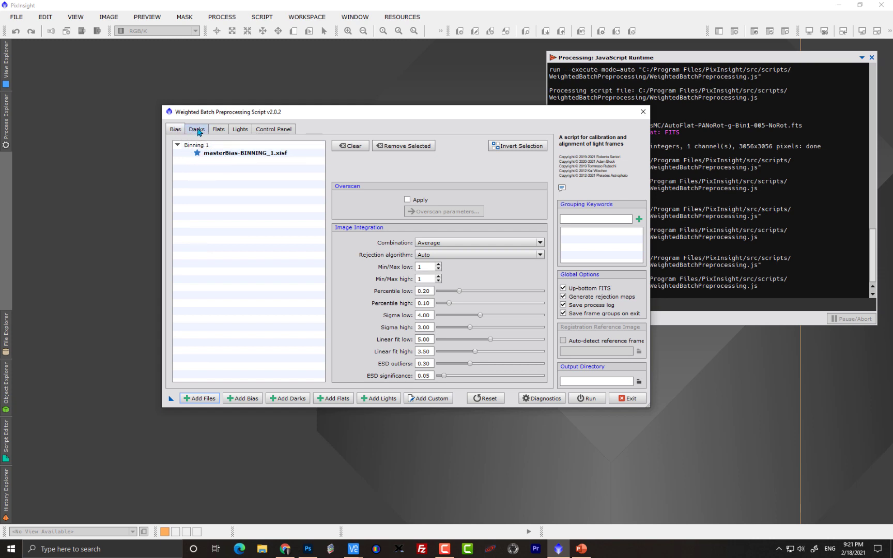
Review the loaded master darks, flats and lights, then show the Control Panel overview.
click(196, 130)
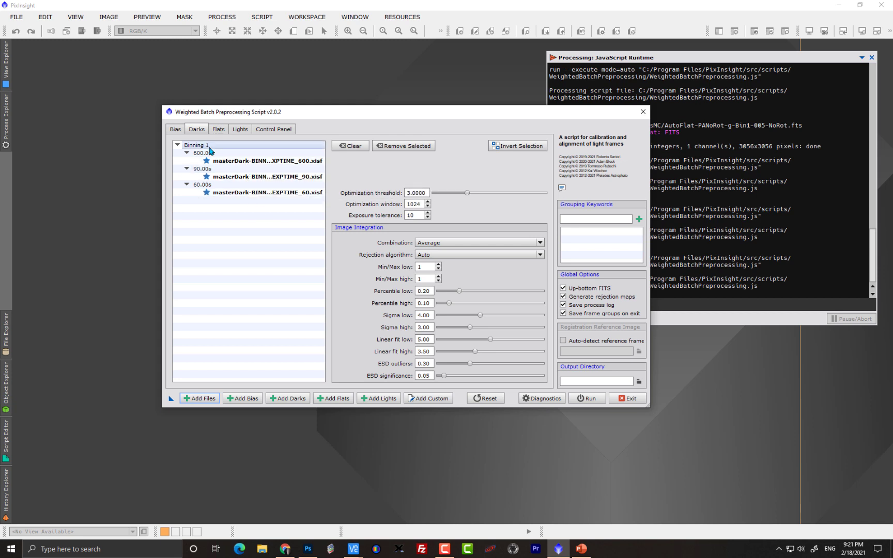
click(219, 129)
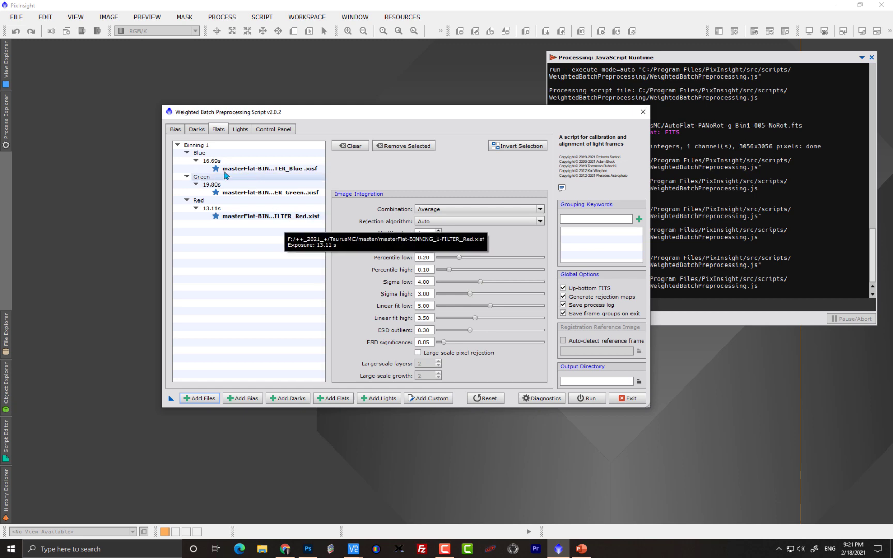
click(241, 128)
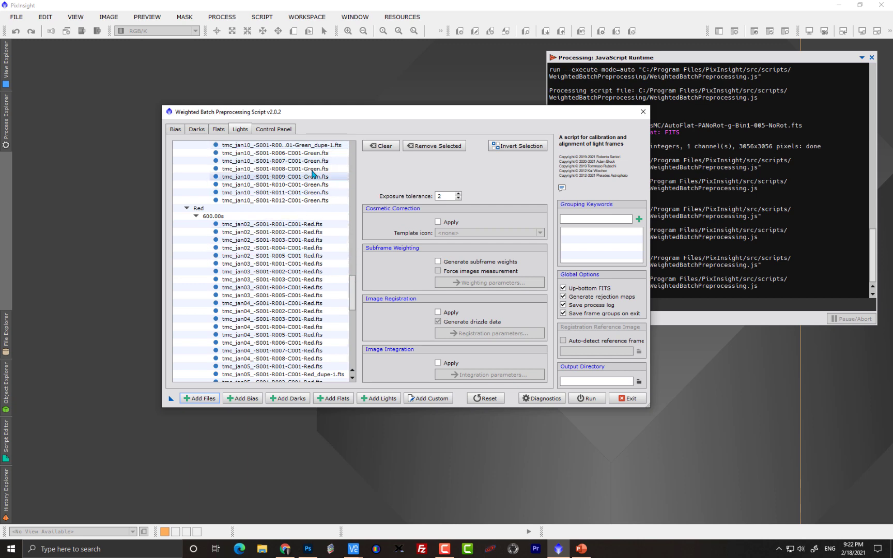
click(281, 129)
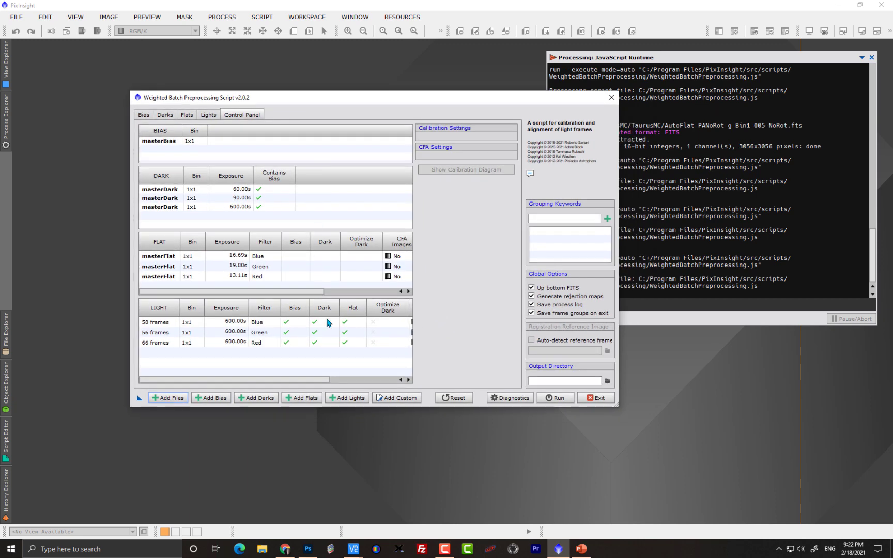
Check the master flats matched to the Blue, Red and Green light groups, then exit WBPP.
click(244, 322)
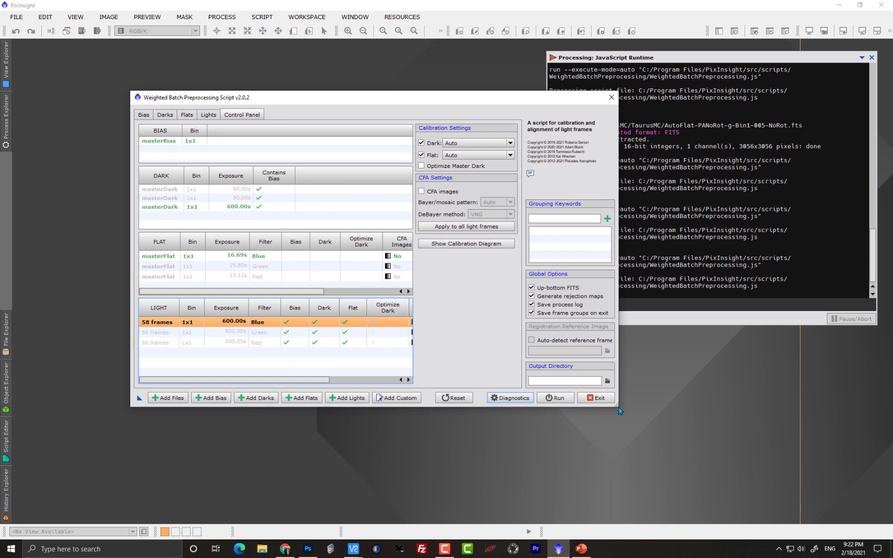
drag(618, 408, 758, 419)
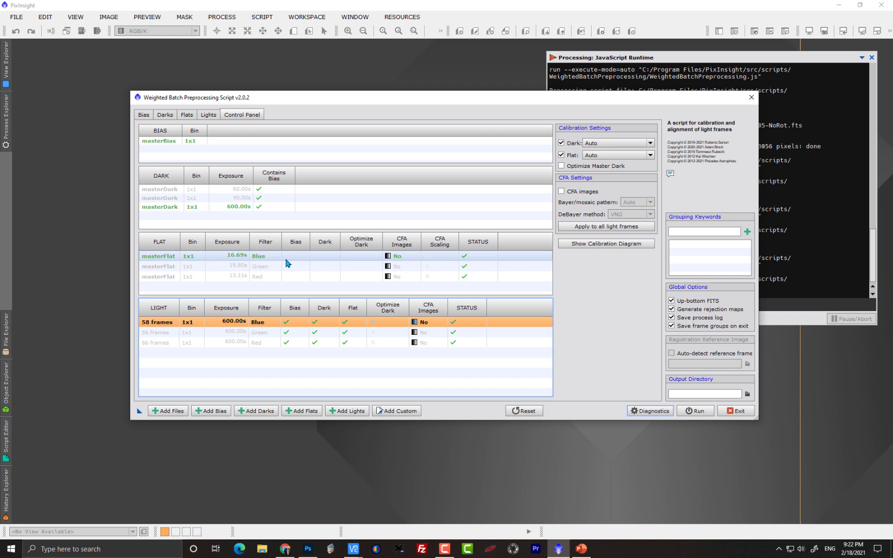
click(259, 343)
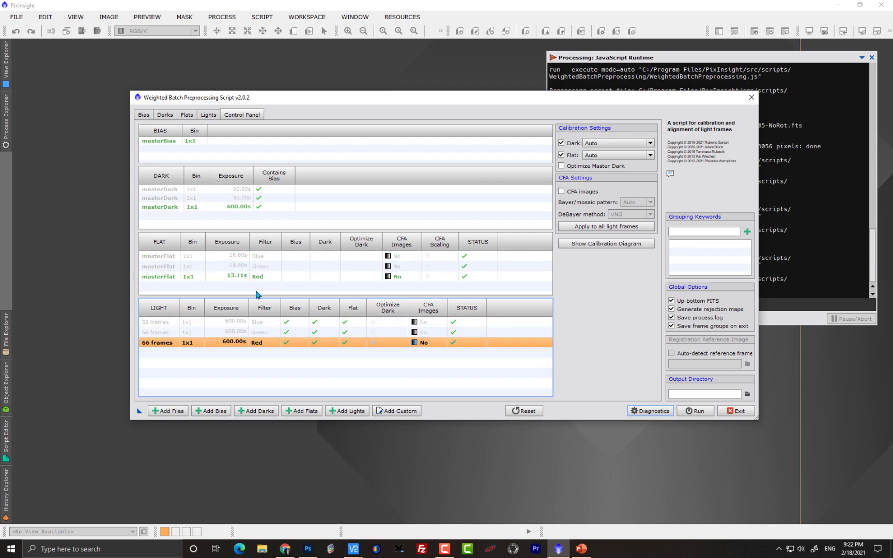
click(256, 267)
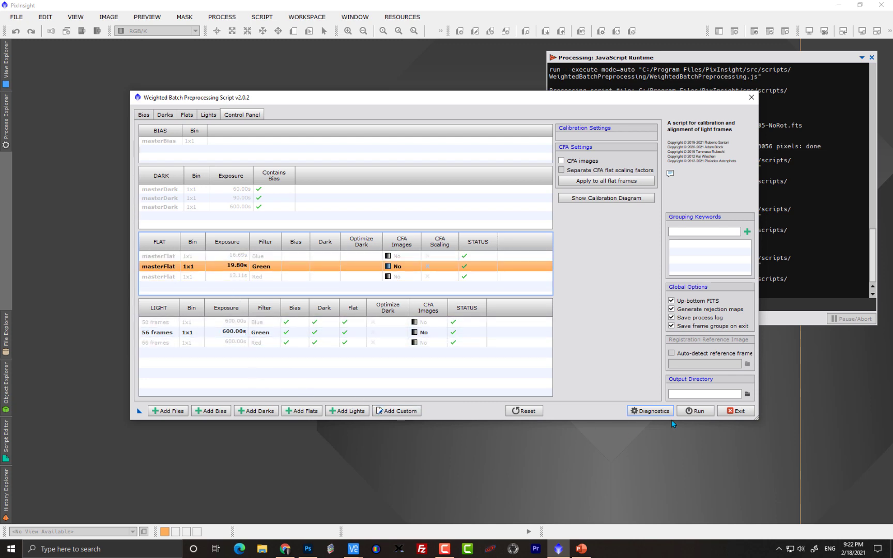
click(735, 411)
Confirm exiting WBPP and open the light frame tmc_jan04 Blue via Ctrl+O.
click(434, 288)
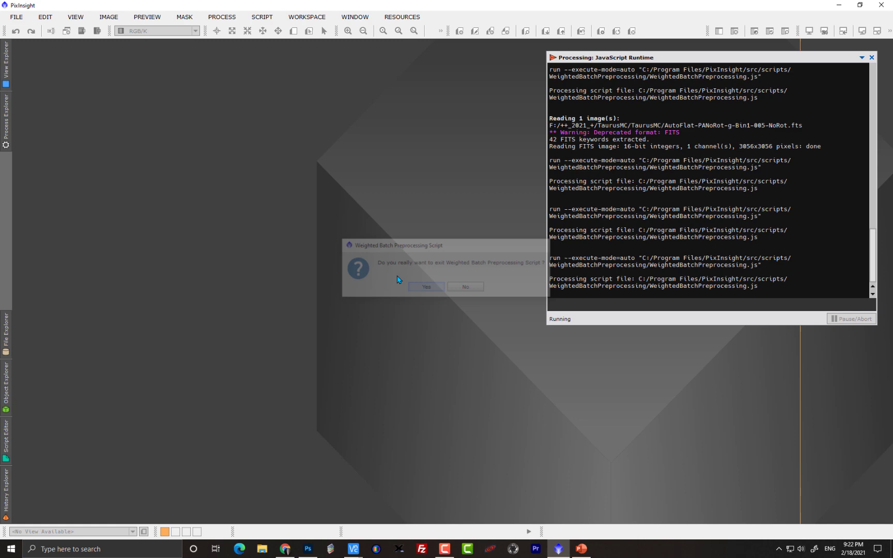
key(ctrl+o)
scroll(226, 286, down, 20)
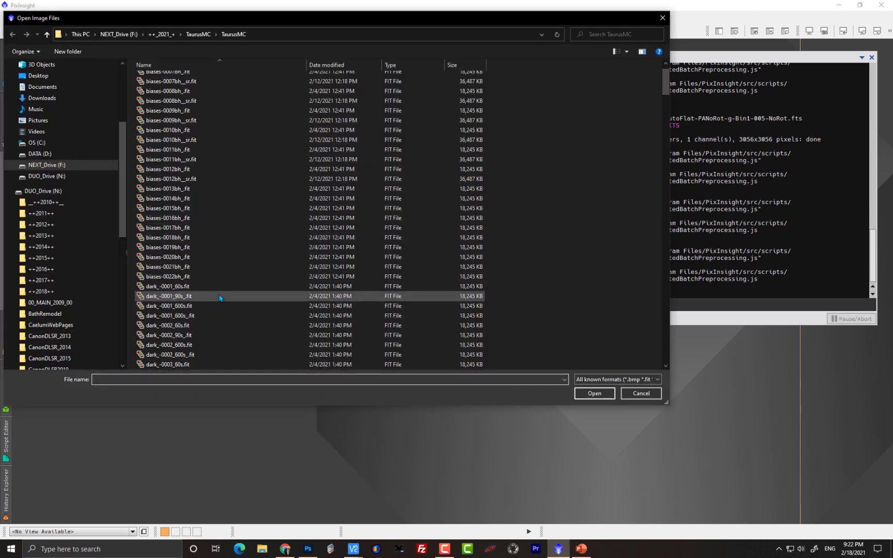
scroll(237, 286, down, 9)
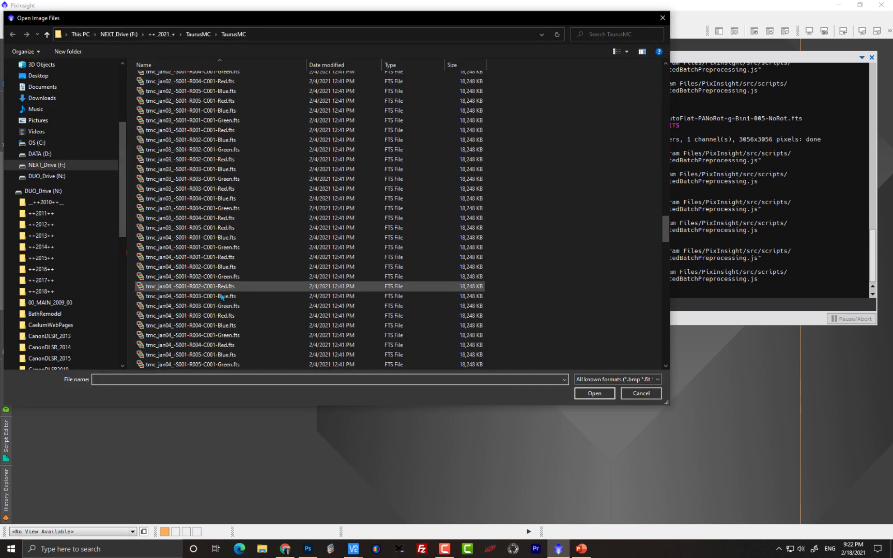
double_click(198, 238)
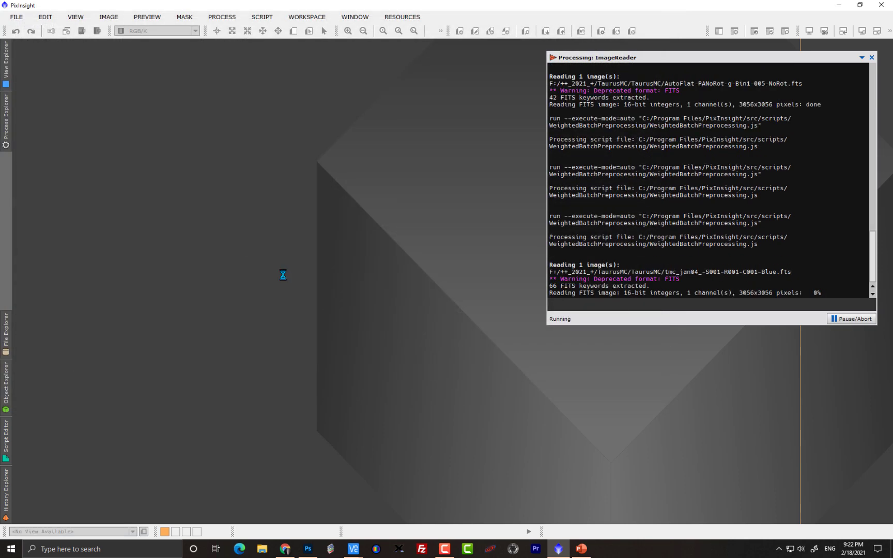
drag(181, 46, 217, 71)
click(17, 17)
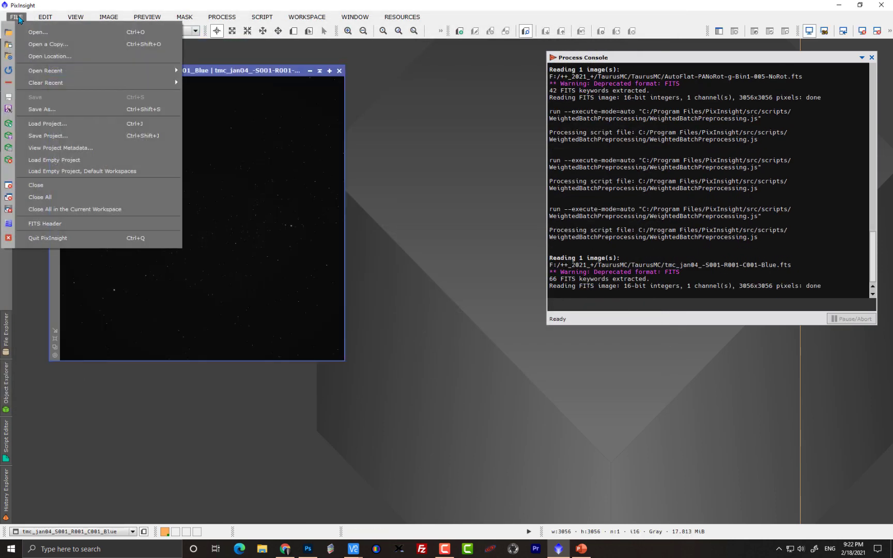
Inspect the Blue frame's FITS header, finding PIERSIDE = 'WEST', then close the viewer.
click(114, 224)
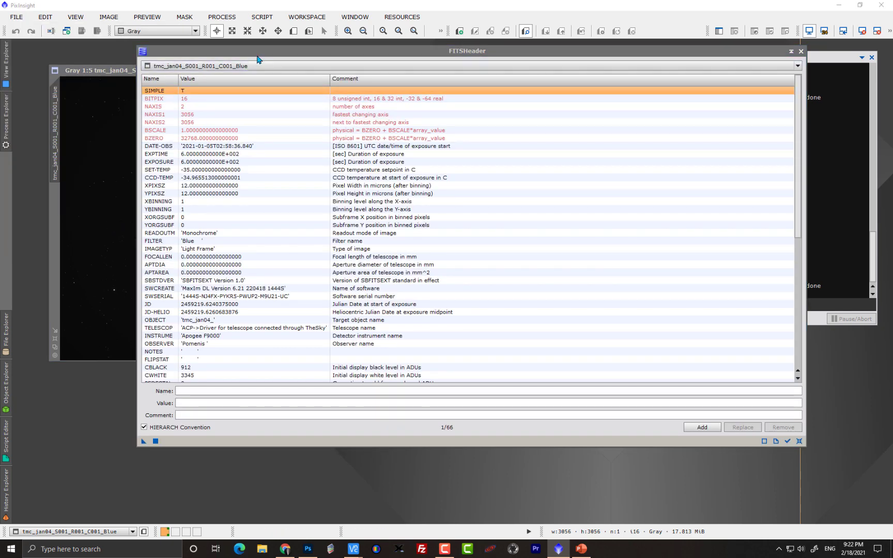
drag(252, 55, 189, 89)
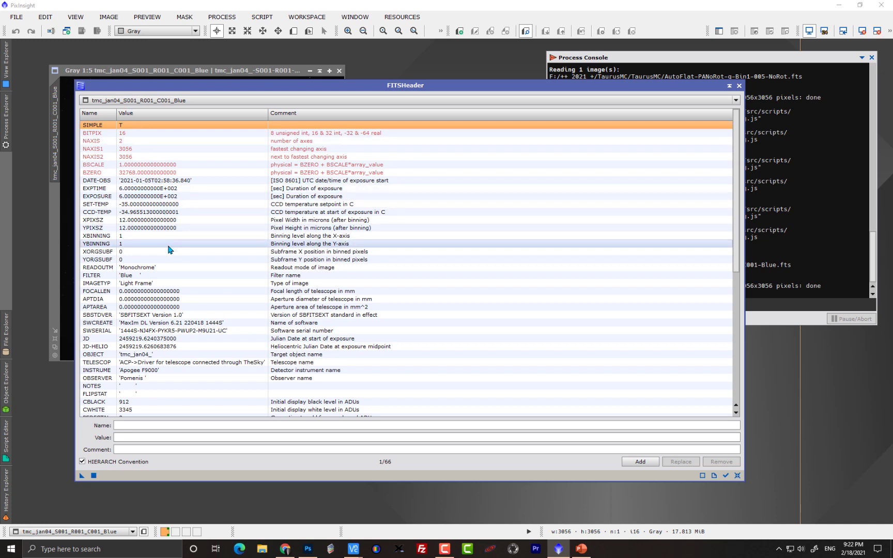
scroll(228, 249, down, 8)
scroll(161, 318, down, 2)
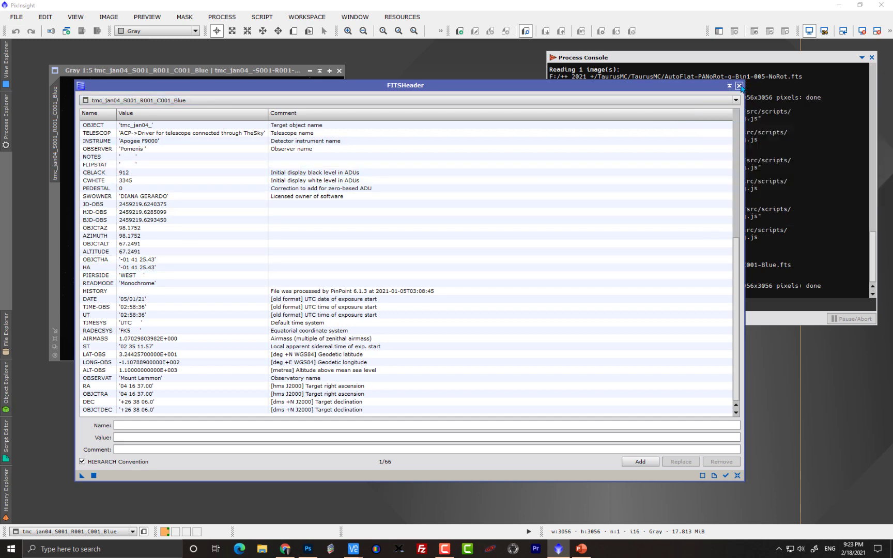
click(739, 86)
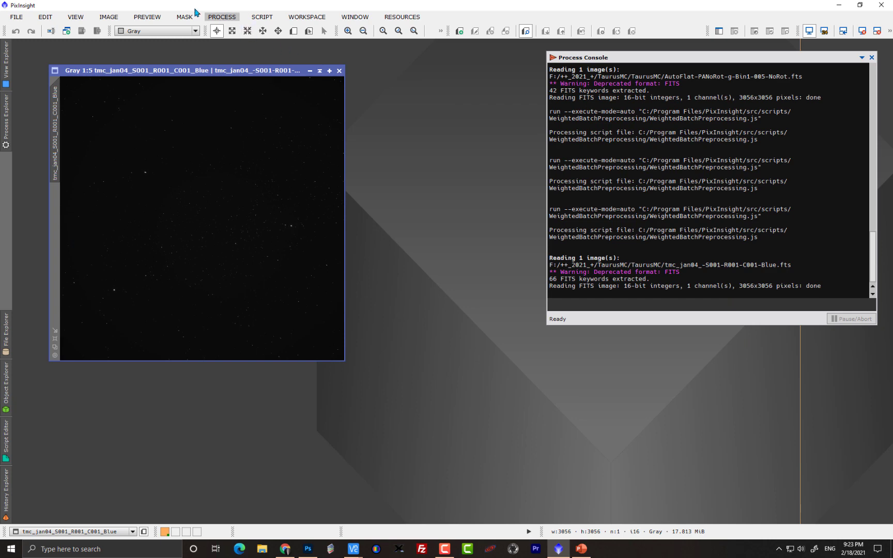
Relaunch the WeightedBatchPreprocessing script.
click(262, 17)
mouse_move(286, 42)
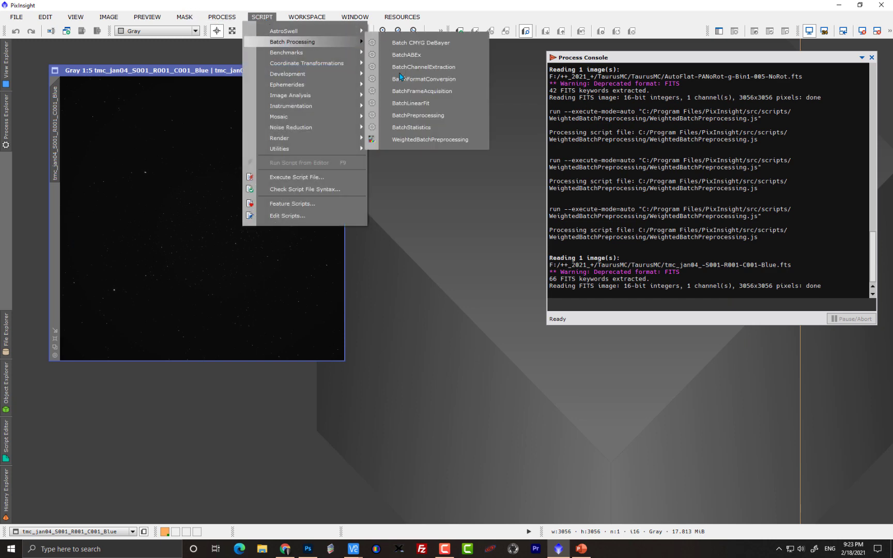
click(420, 140)
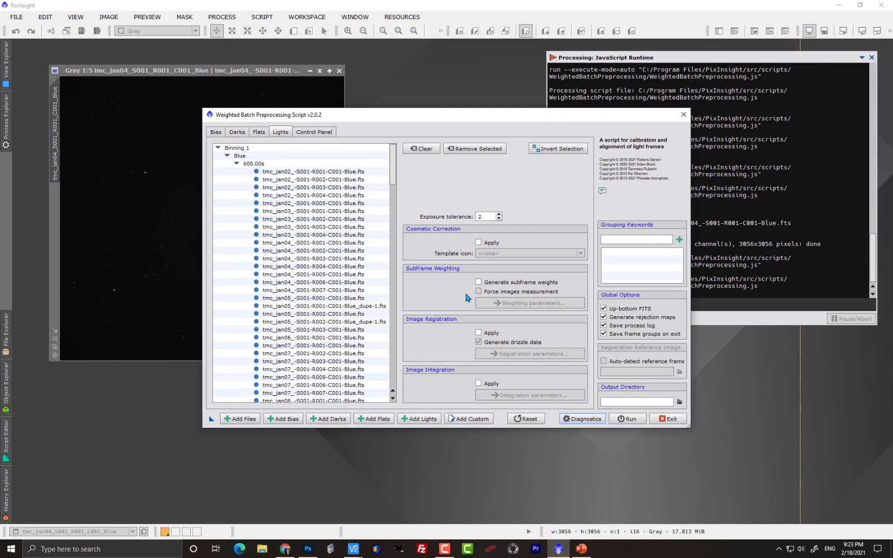
Add PIERSIDE as a Control Panel grouping keyword, splitting each filter into WEST and EAST groups.
click(319, 133)
drag(362, 118, 266, 94)
click(525, 215)
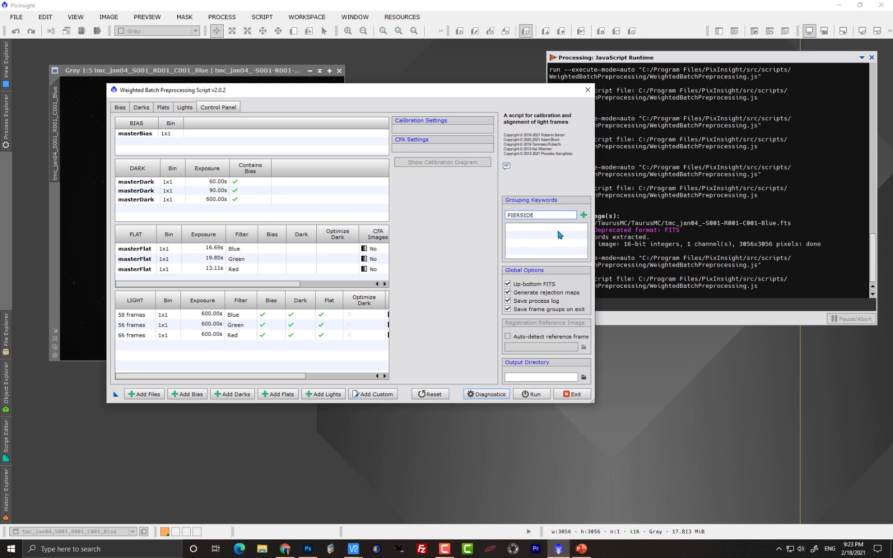
click(584, 215)
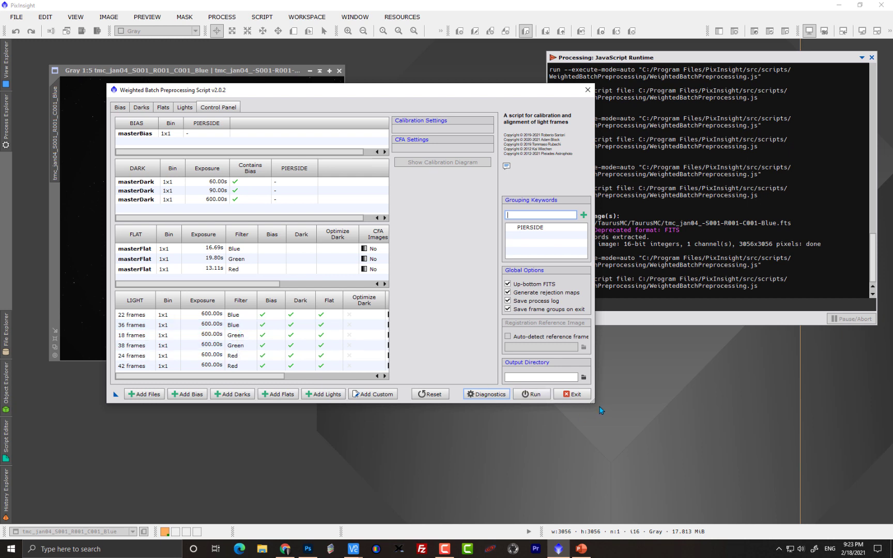
drag(593, 404, 761, 402)
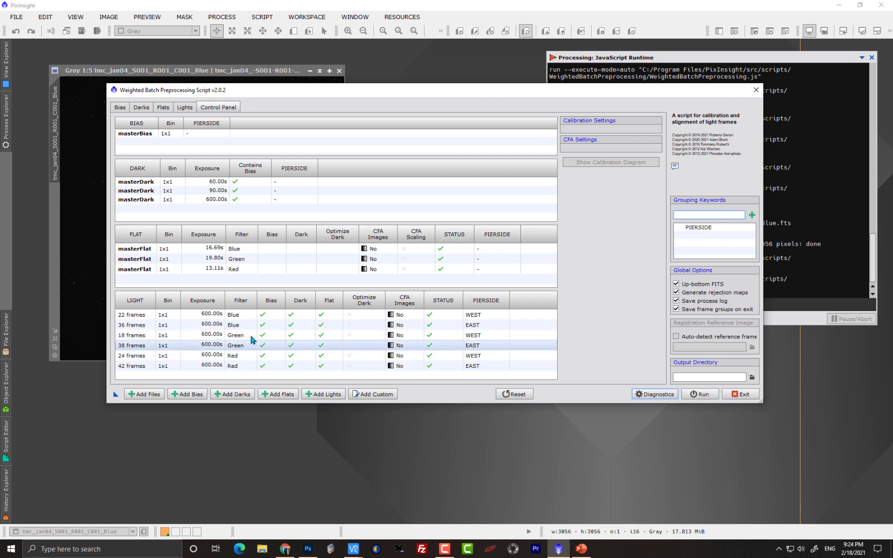
Compare flat matches for the 22-frame Blue WEST and 36-frame Blue EAST groups, then exit WBPP.
click(235, 316)
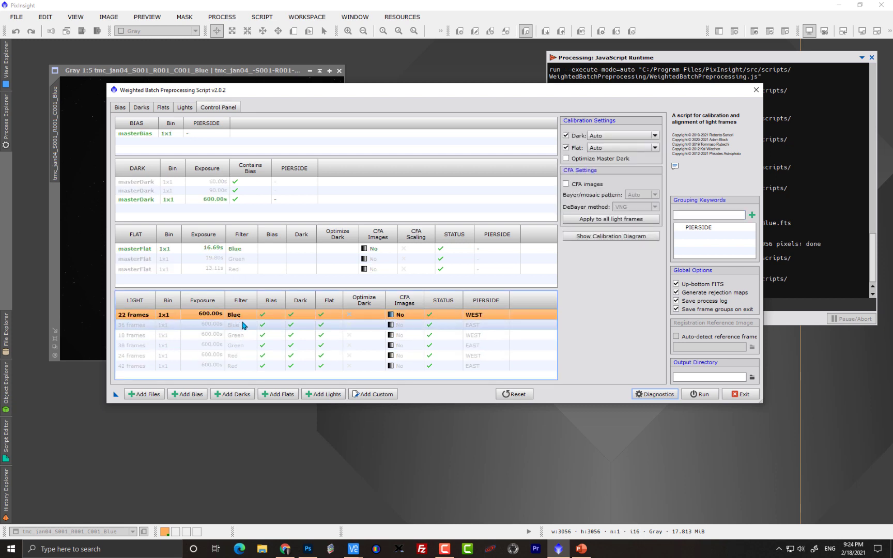
click(234, 325)
click(238, 316)
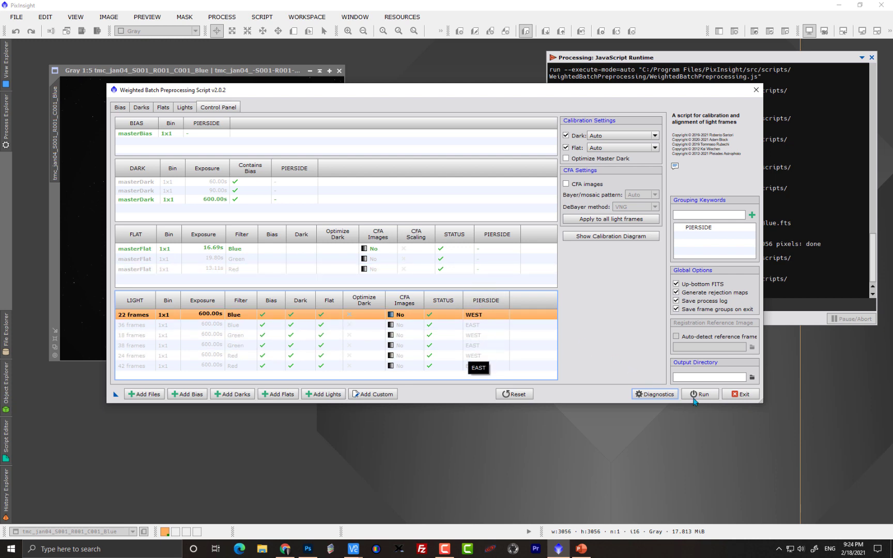
click(740, 395)
click(427, 287)
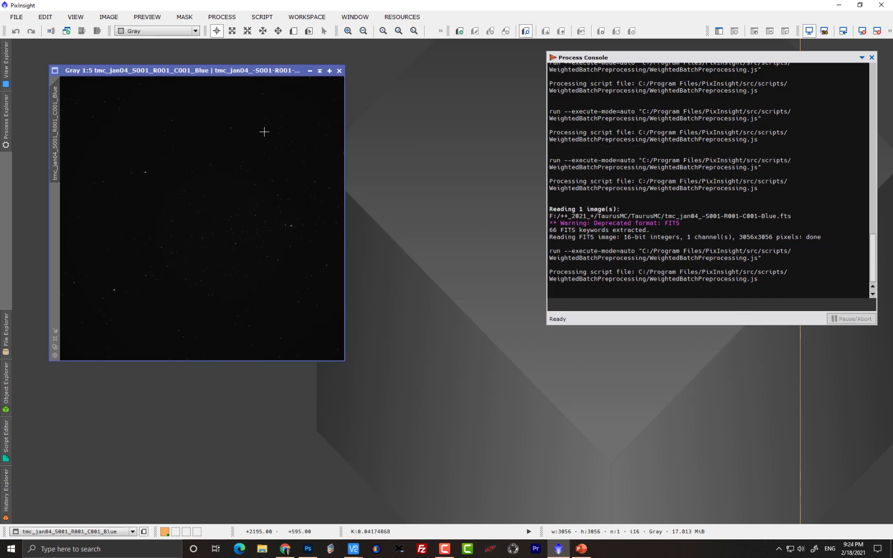
Cancel the stray file-open dialog and relaunch the WeightedBatchPreprocessing script.
double_click(388, 280)
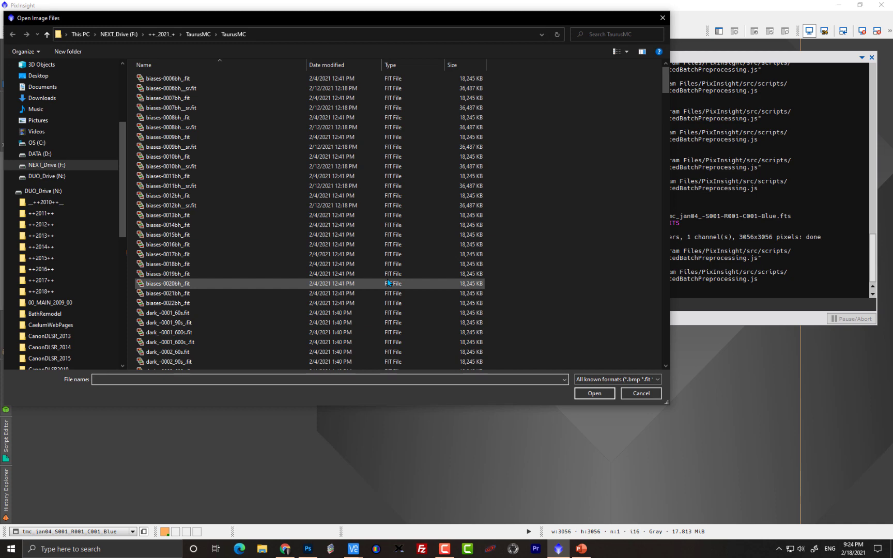
click(642, 394)
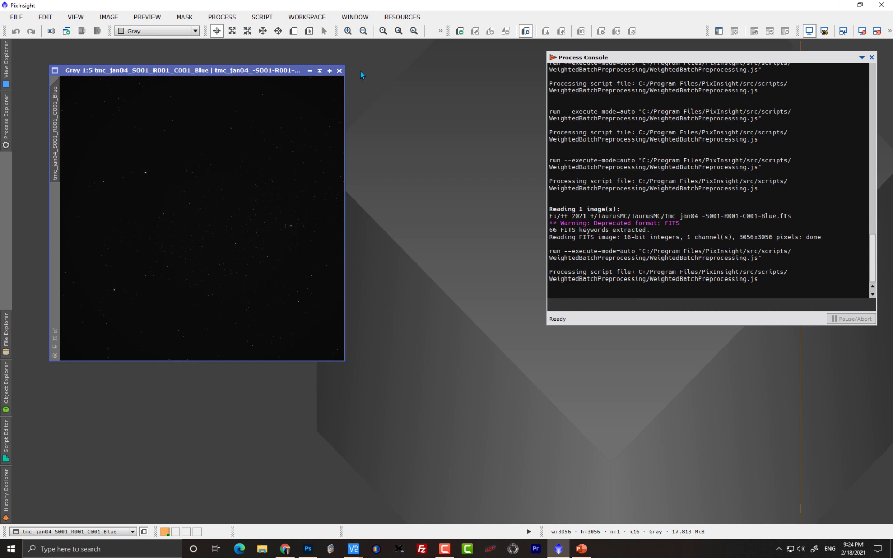
click(261, 17)
mouse_move(284, 41)
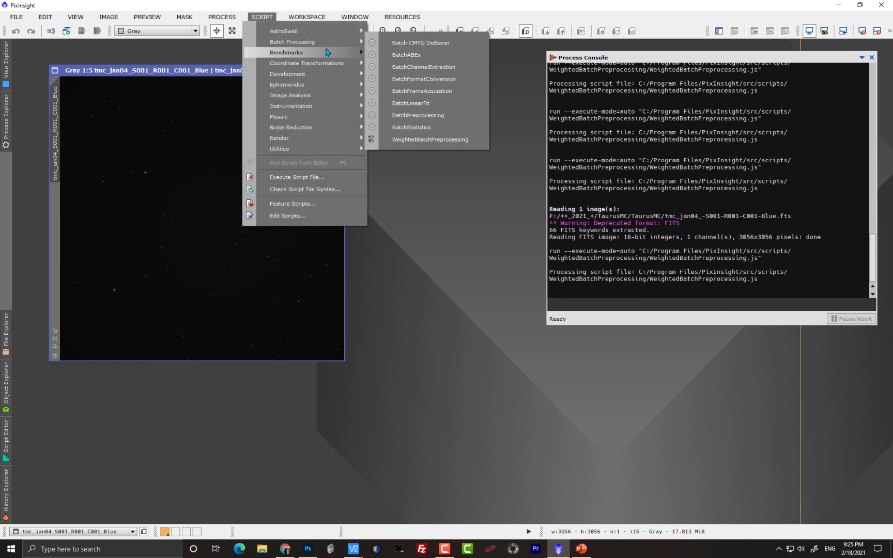
click(417, 139)
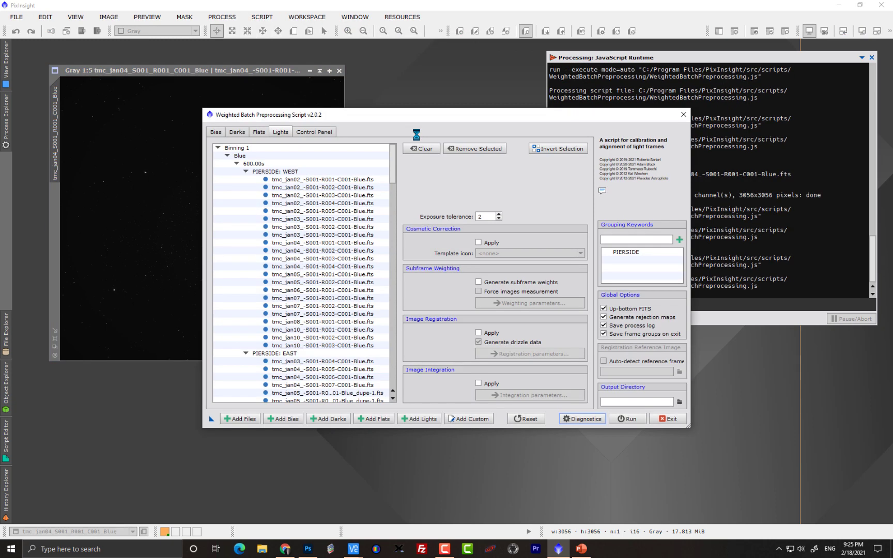
Review the loaded master darks and PIERSIDE-grouped lights, then switch to the Flats list.
click(239, 132)
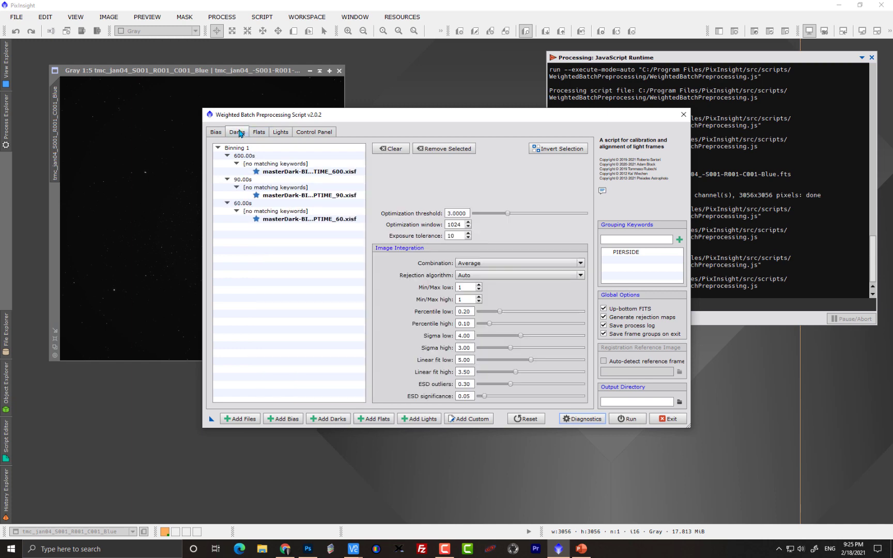
click(279, 133)
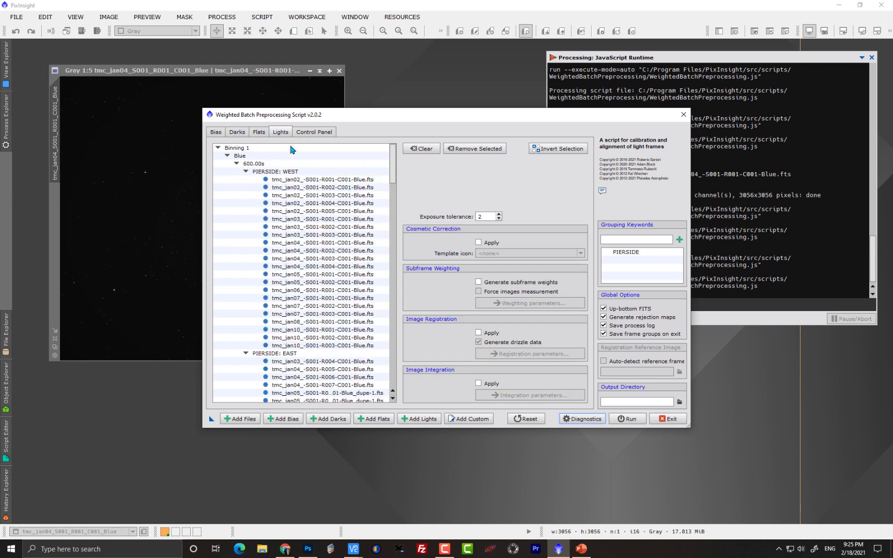
click(261, 132)
Replace the existing master flats with the six PIERSIDE master flats from the pierside folder.
click(391, 149)
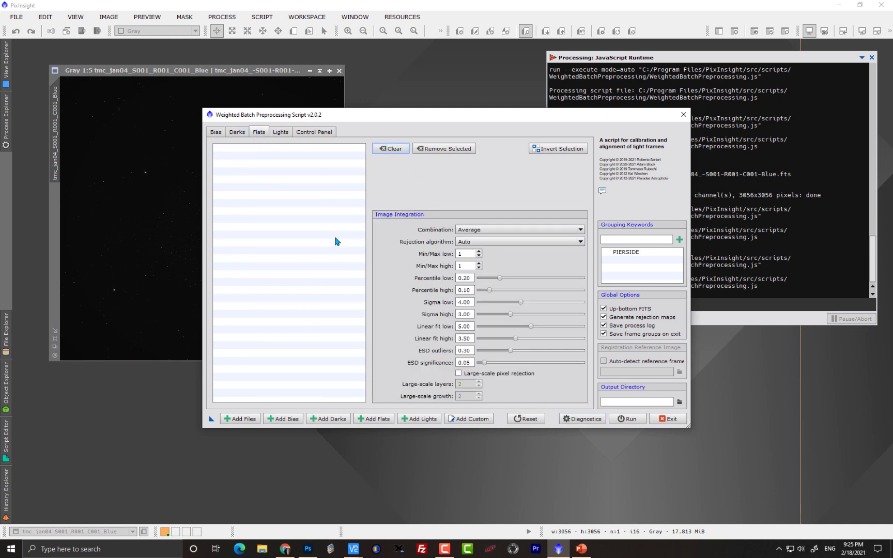
click(258, 419)
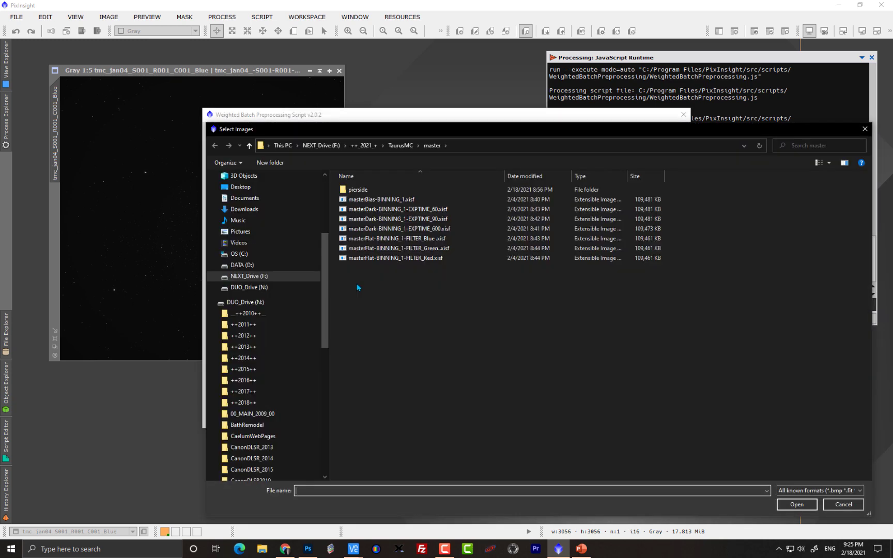
double_click(358, 190)
click(468, 191)
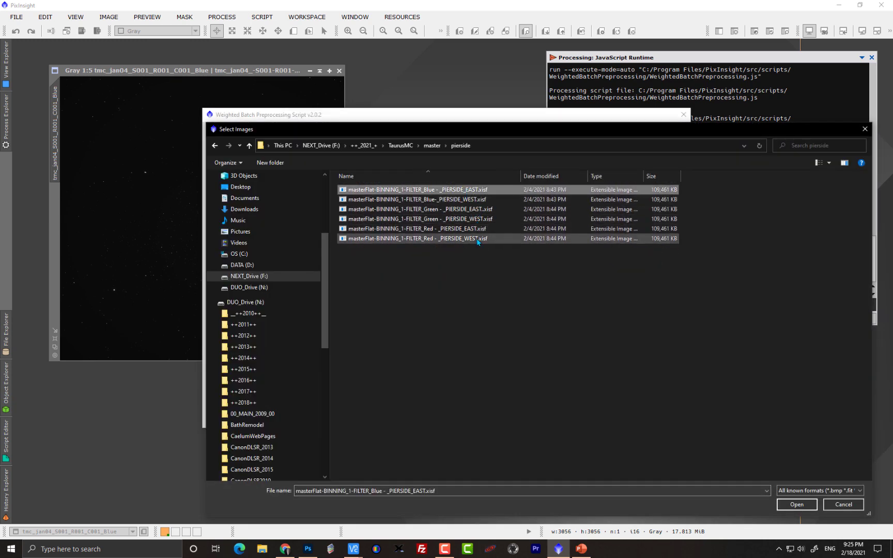
shift+click(477, 240)
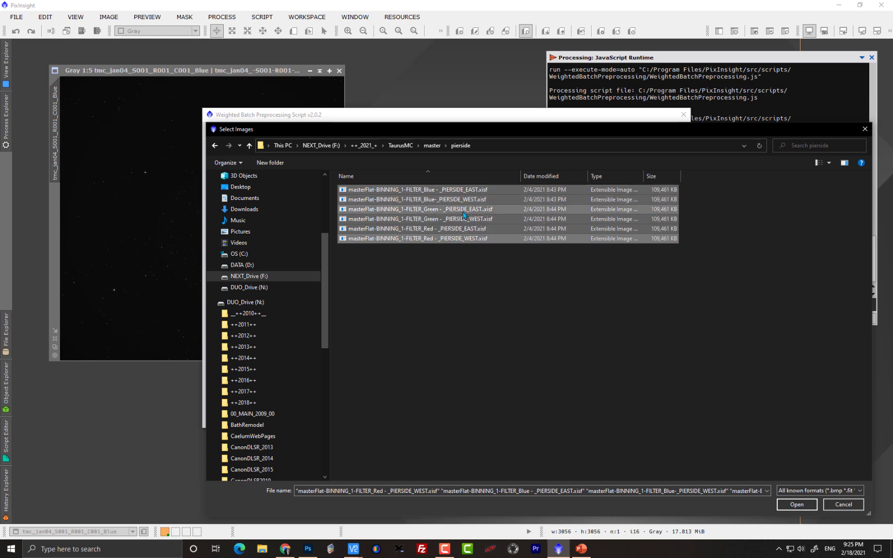
click(805, 509)
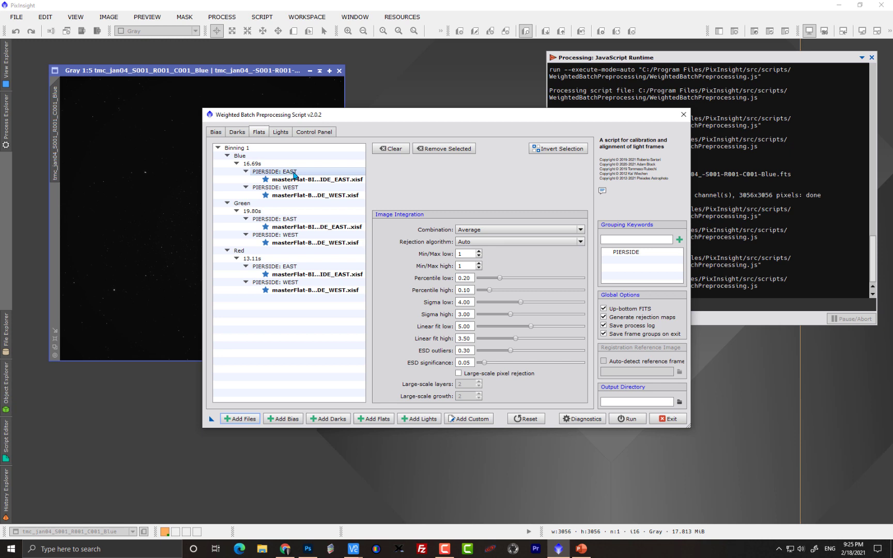
Widen the Control Panel overview to show PIERSIDE values and check the 22-frame Blue WEST lights' flat.
click(311, 133)
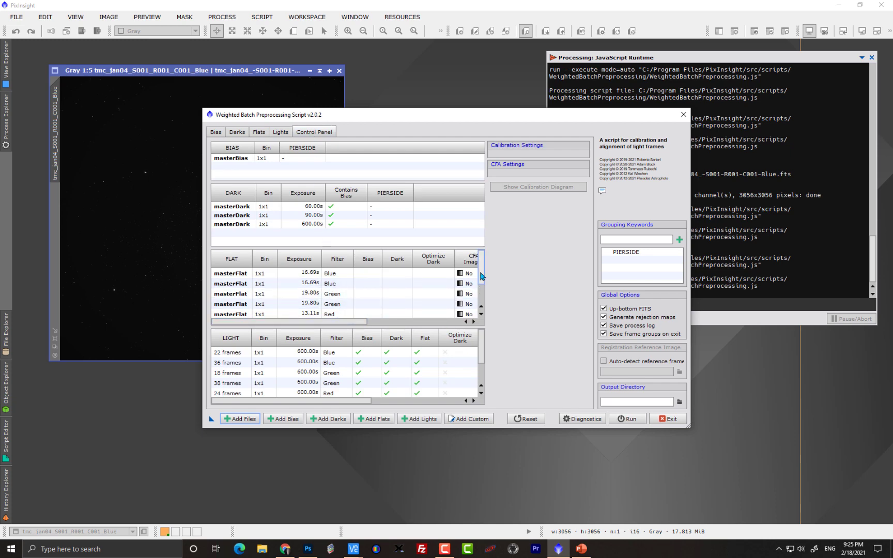
drag(396, 116, 275, 111)
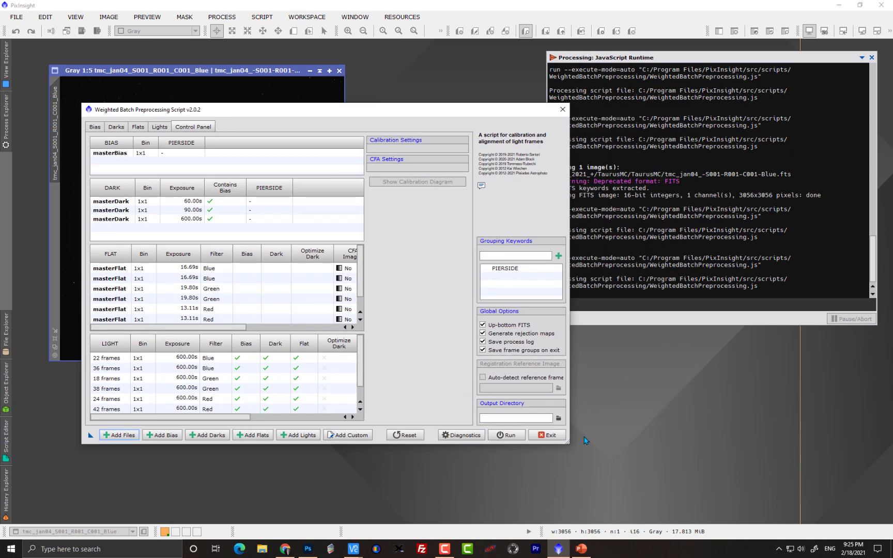
drag(569, 445, 823, 443)
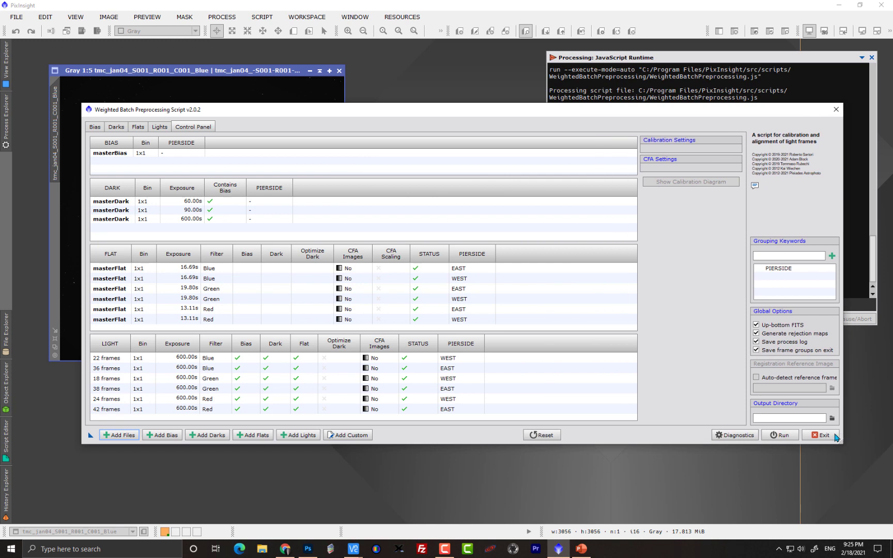
click(204, 361)
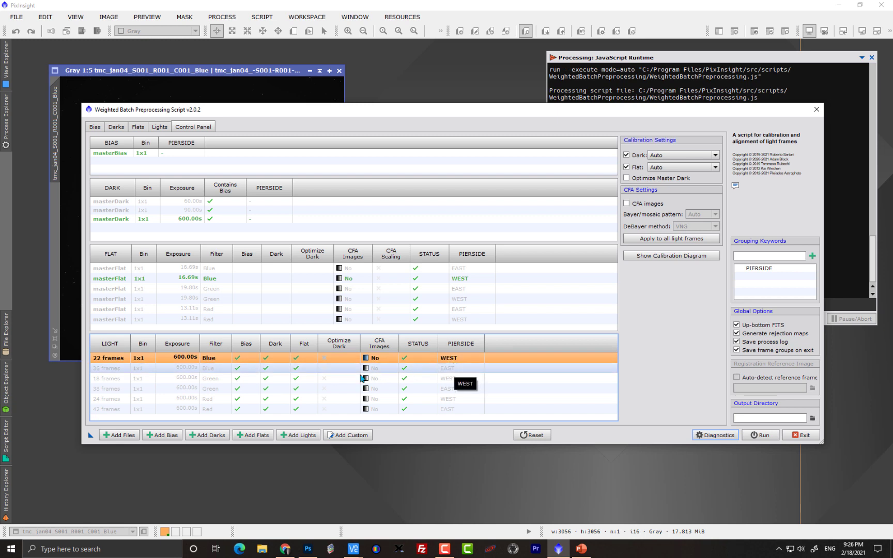
Check that the 36-frame Blue EAST and 24-frame Red WEST lights use matching PIERSIDE flats.
click(313, 371)
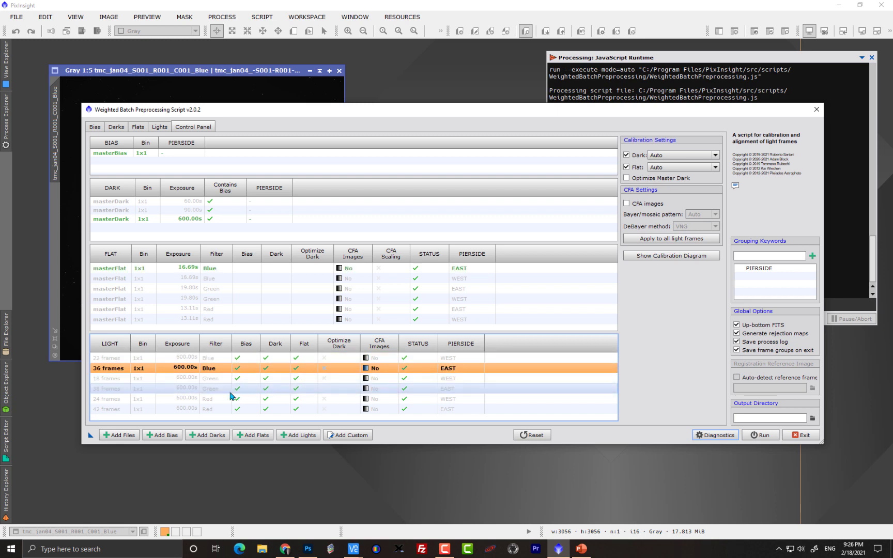
click(213, 401)
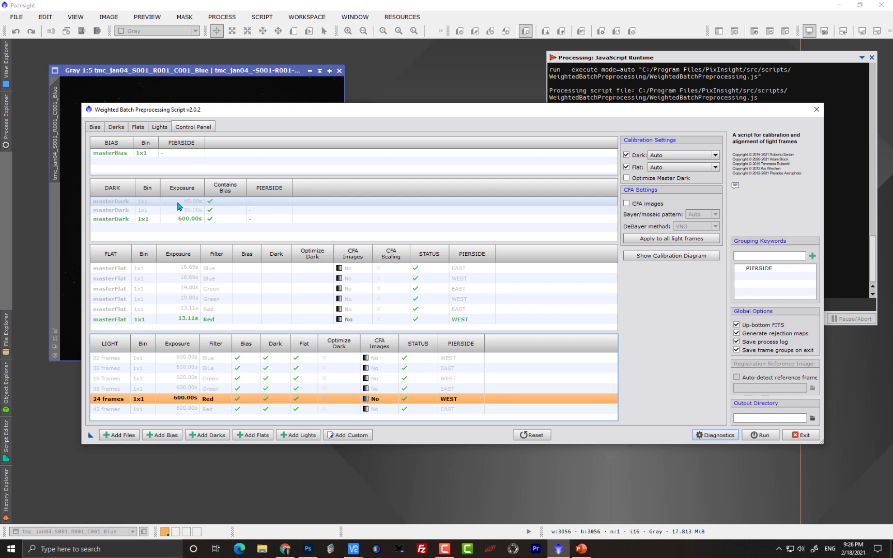
key(Tab)
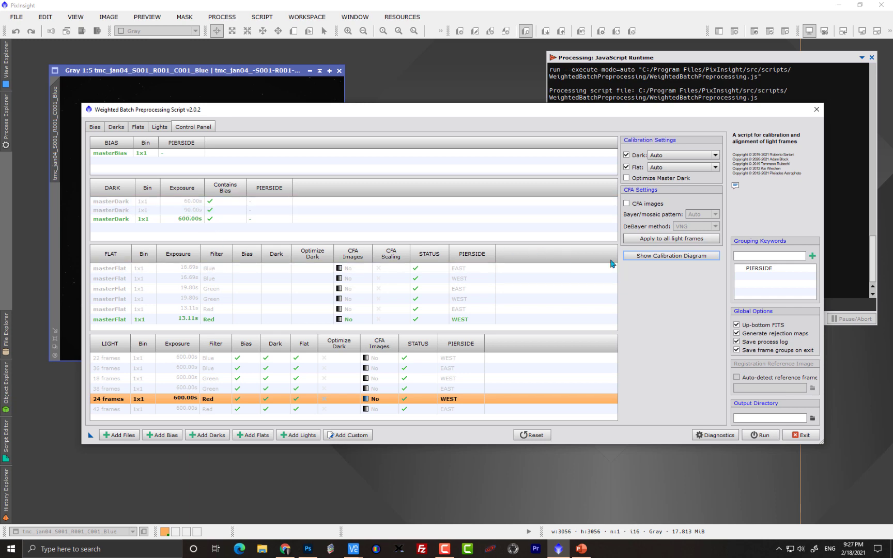
click(664, 257)
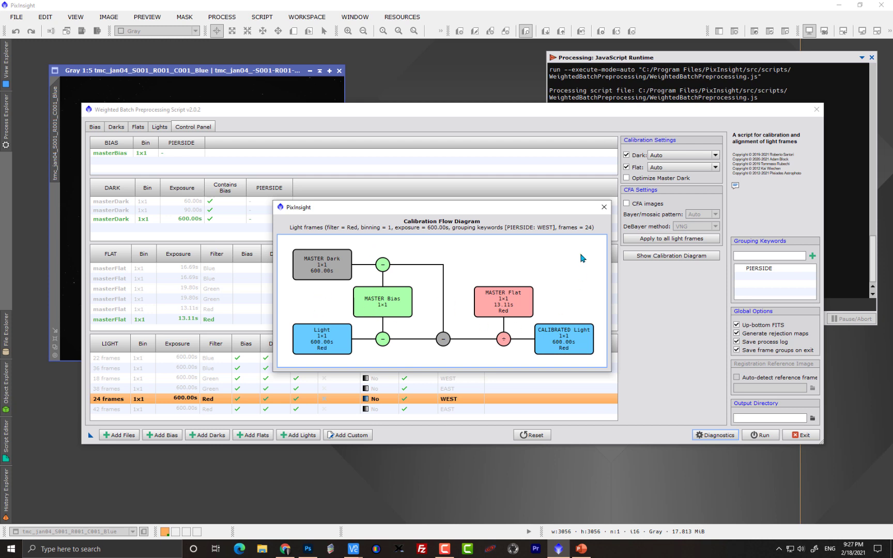
click(601, 210)
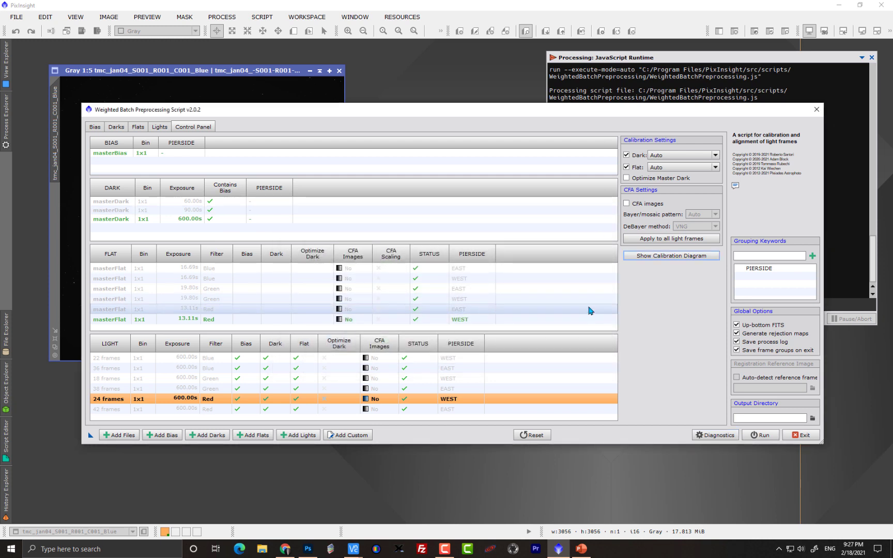